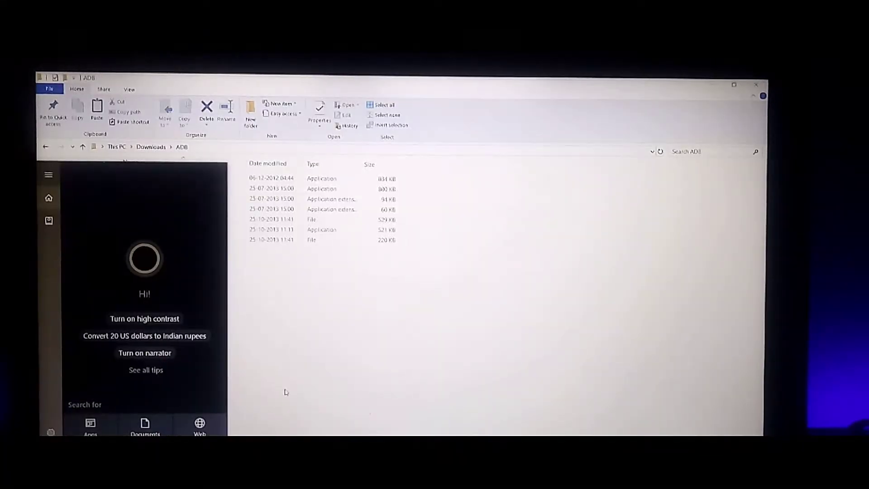
type("cmd")
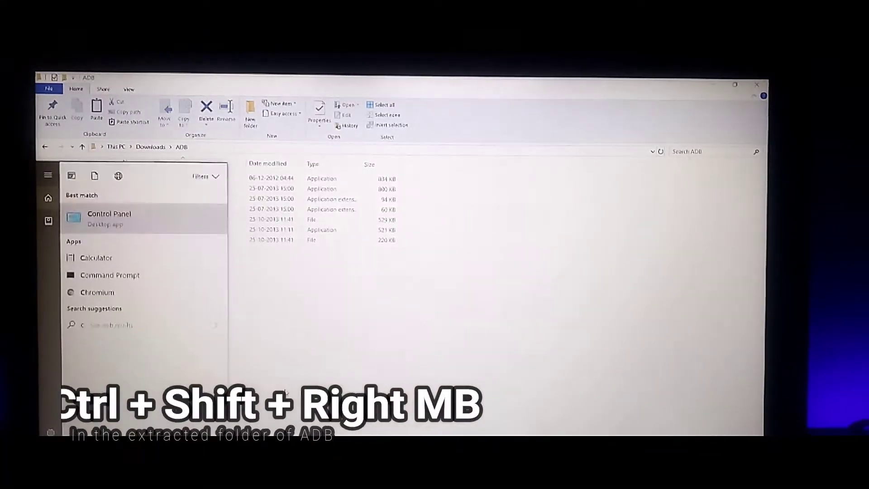
- Launch Command Prompt from the 'cmd' Start search result
key("Return")
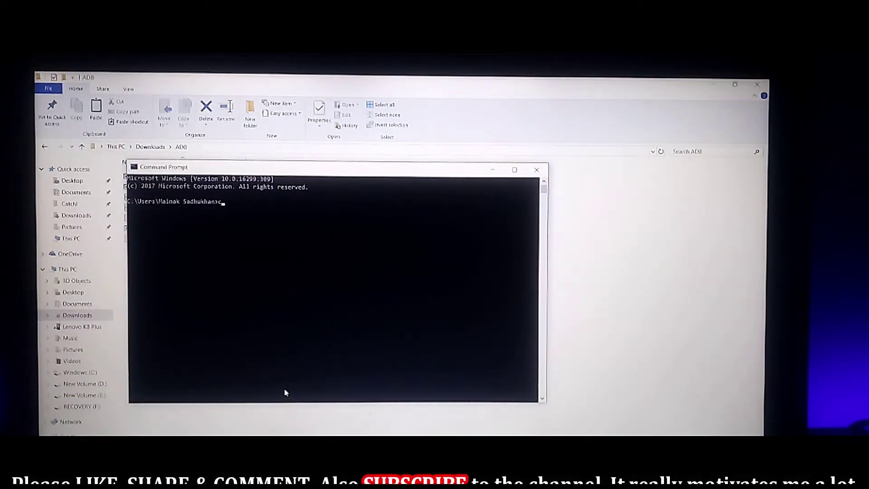
type("d")
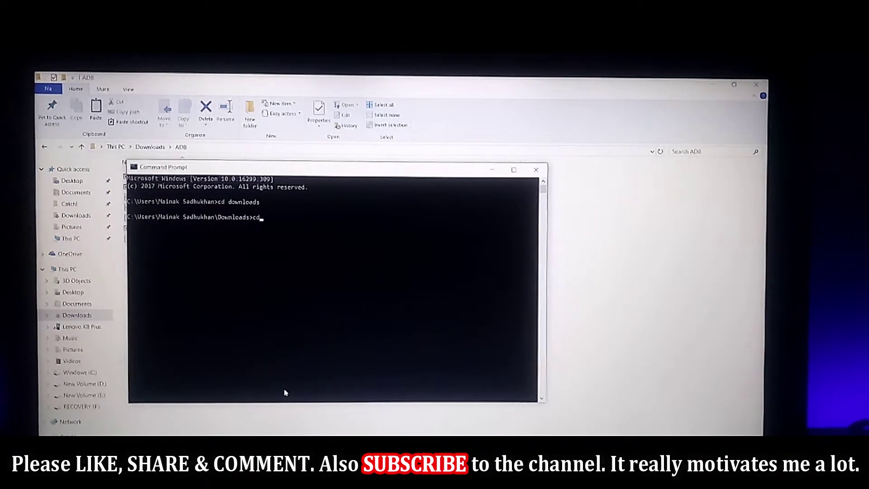
- Move into Downloads\ADB, then grant WRITE_SECURE_SETTINGS, DUMP and PACKAGE_USAGE_STATS via adb
key("Return")
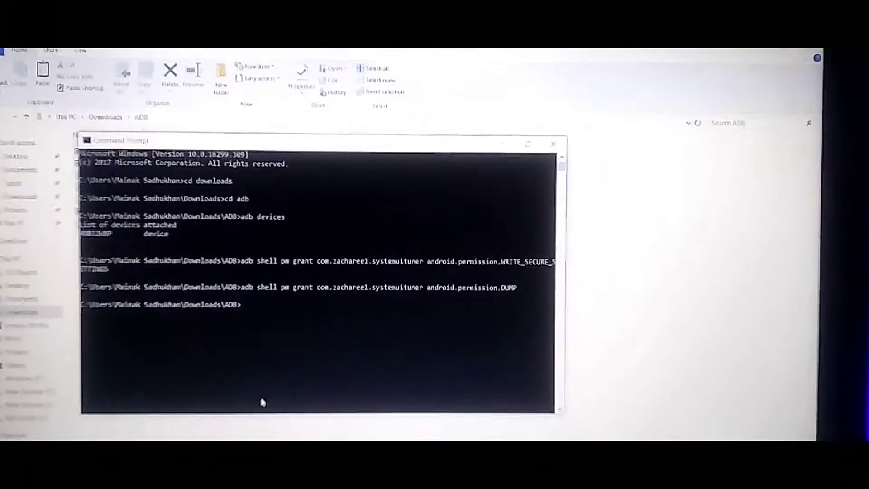
key("Up")
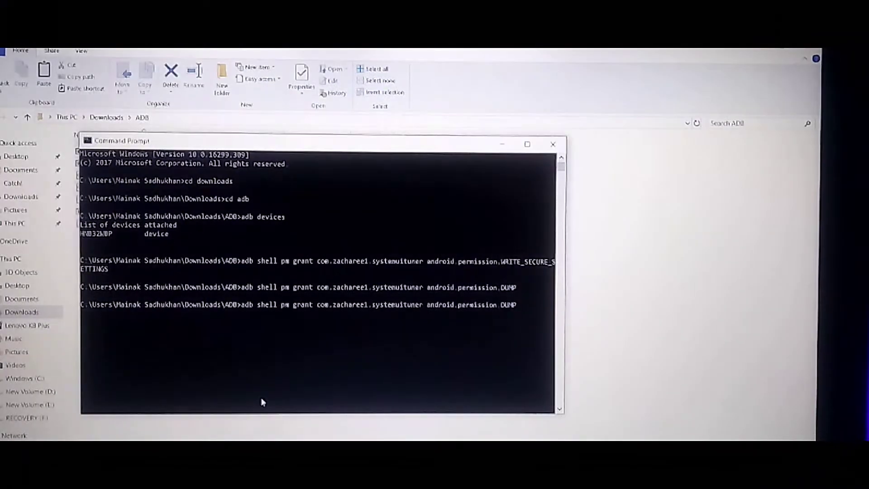
type("PACK")
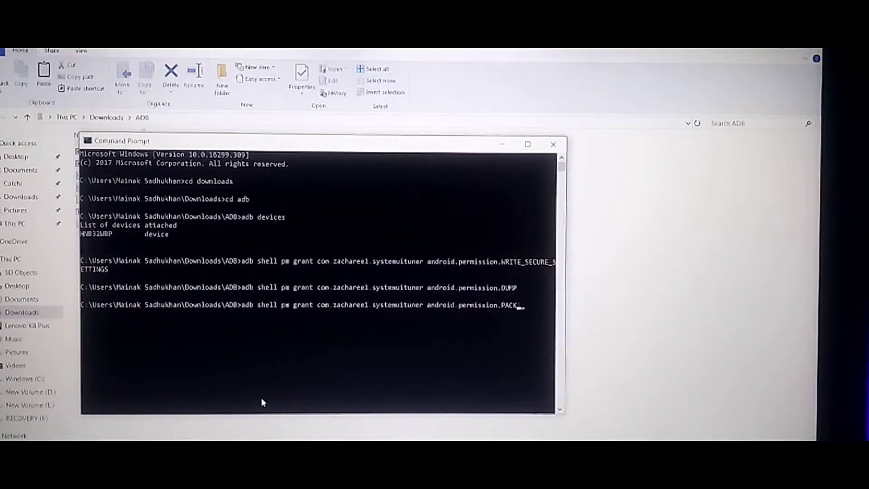
type("AGE_USAGE_STATS")
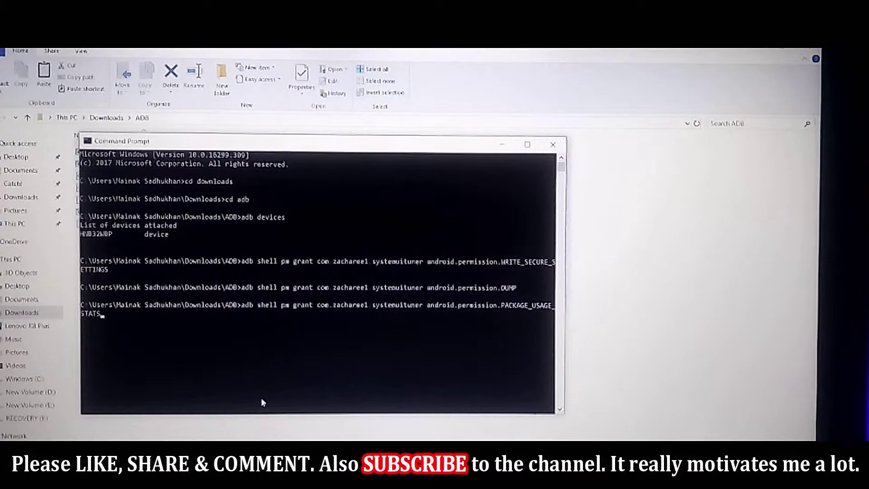